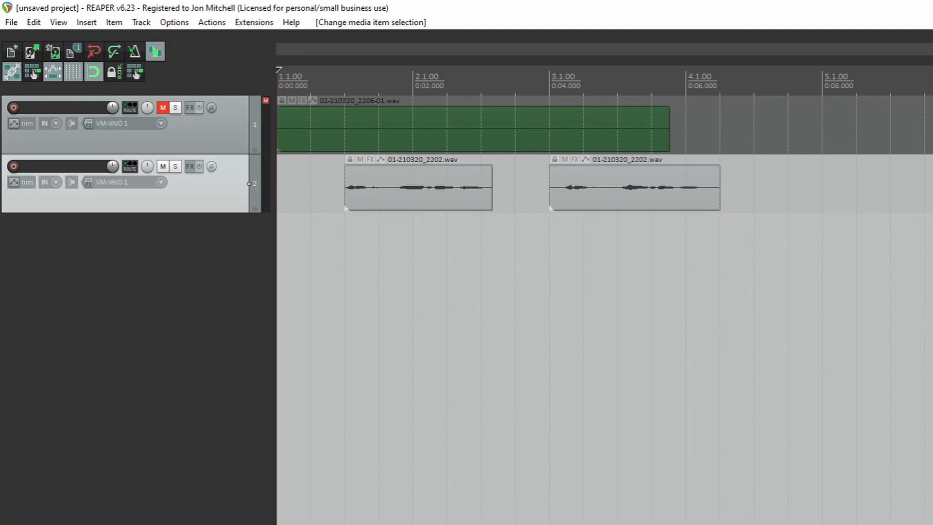
Play back the two 01-210320_2202.wav clips on track 2 while track 1 is muted
{"action": "key", "text": "space"}
{"action": "key", "text": "space"}
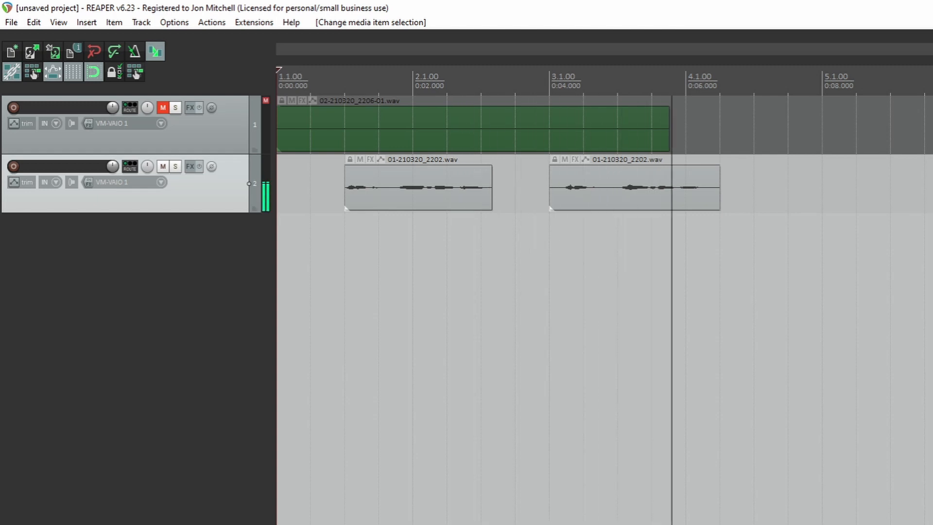
{"action": "key", "text": "space"}
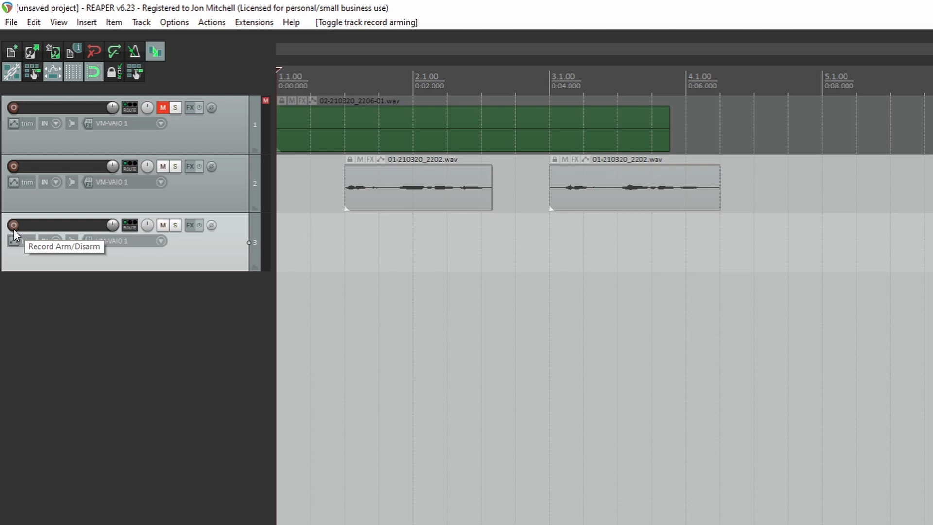
Arm track 3, record a take on it from the project start, and disarm the track
{"action": "left_click", "coordinate": [14, 225]}
{"action": "key", "text": "ctrl+r"}
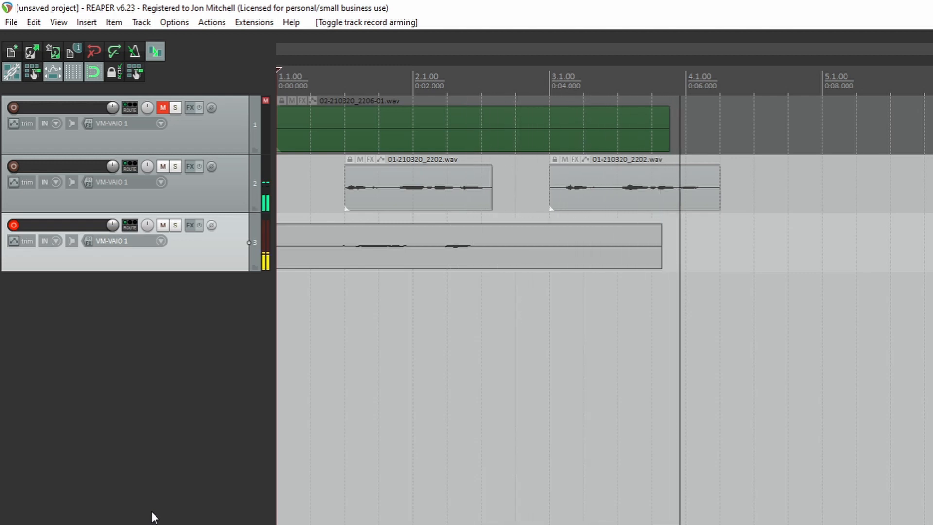
{"action": "left_click", "coordinate": [14, 225]}
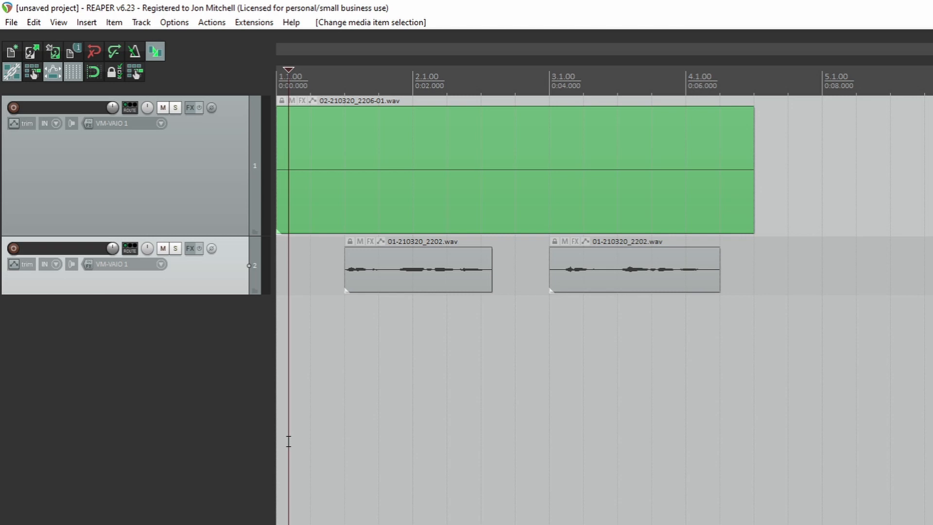
Play back the continuous 02-210320_2206-01.wav item together with the two clips on track 2
{"action": "key", "text": "space"}
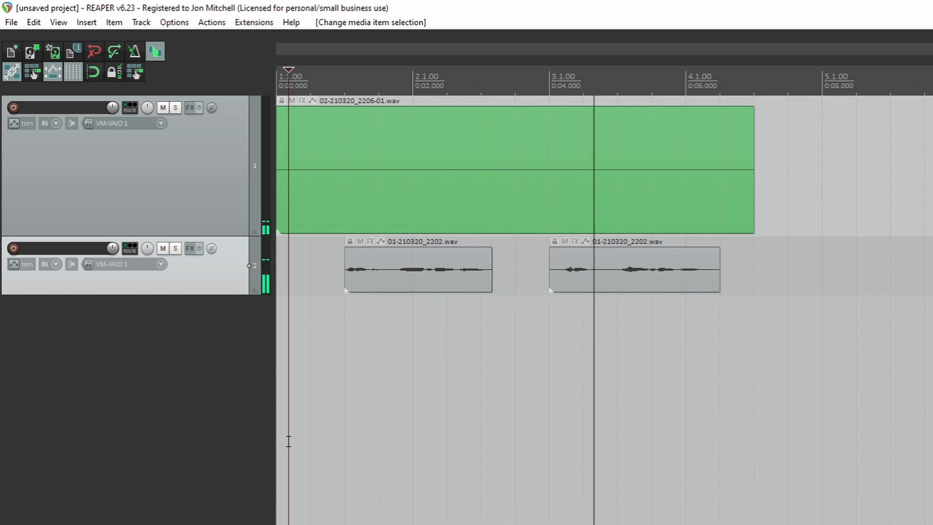
{"action": "key", "text": "space"}
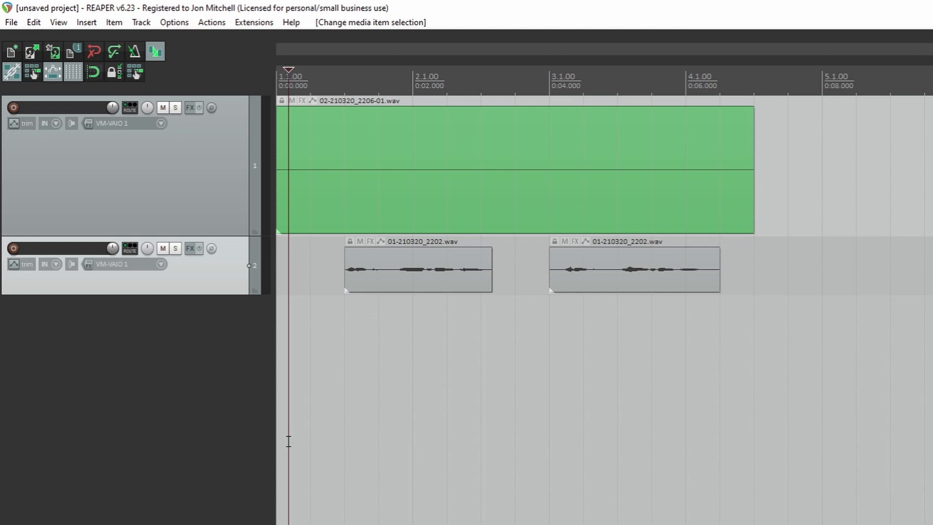
{"action": "left_click", "coordinate": [505, 269]}
{"action": "left_click", "coordinate": [733, 269]}
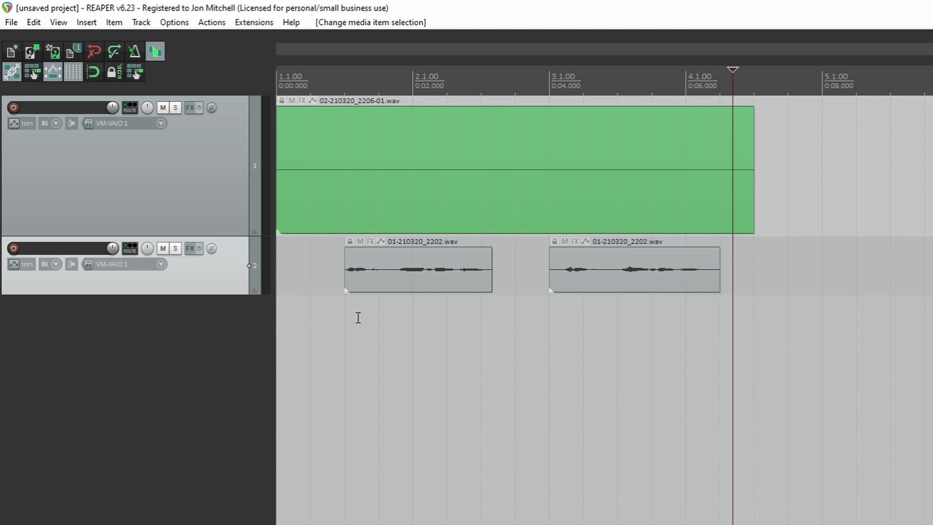
{"action": "left_click", "coordinate": [395, 270]}
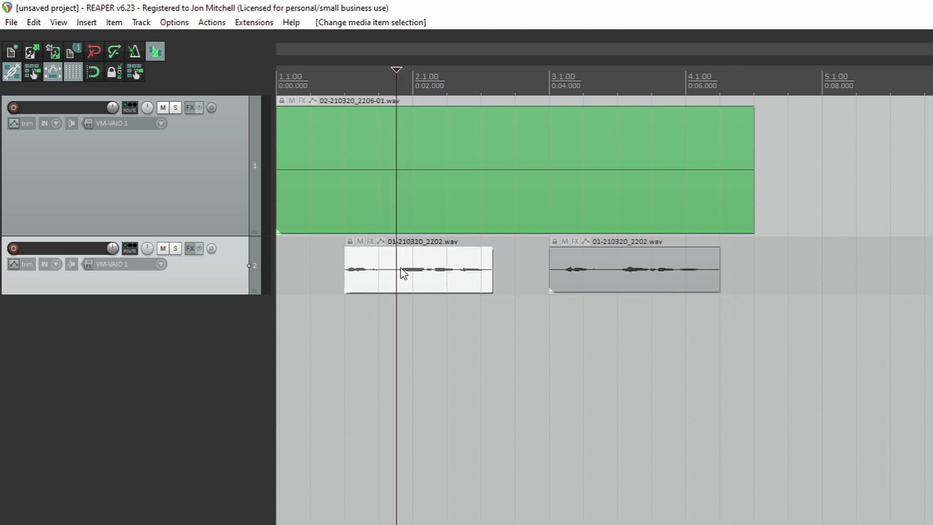
{"action": "left_click", "coordinate": [612, 270]}
{"action": "left_click", "coordinate": [345, 206]}
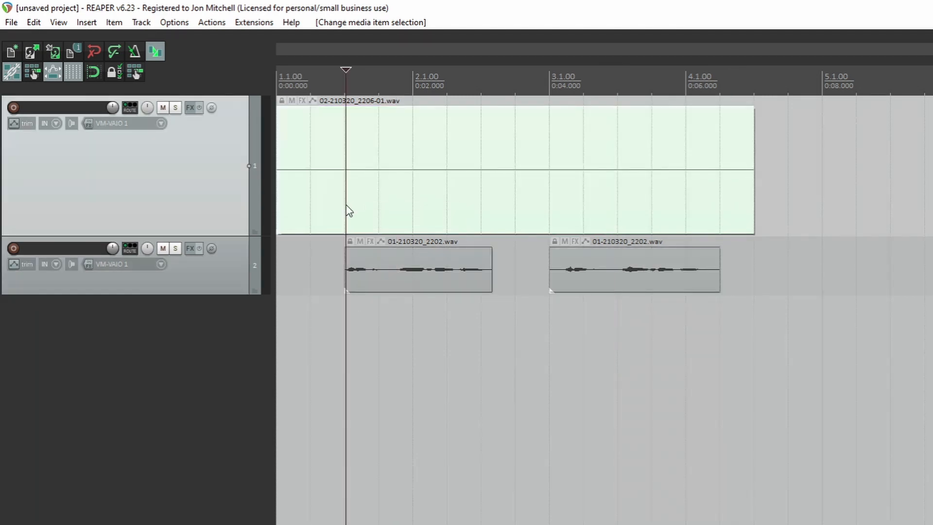
{"action": "left_click", "coordinate": [495, 214]}
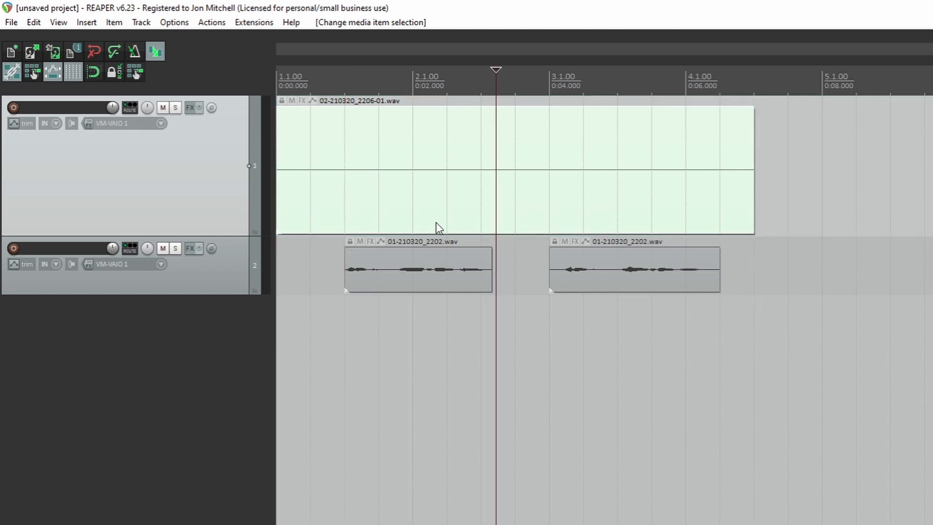
Split the 02-210320_2206-01.wav item on track 1 at the start and end of both clips on track 2
{"action": "left_click", "coordinate": [345, 225]}
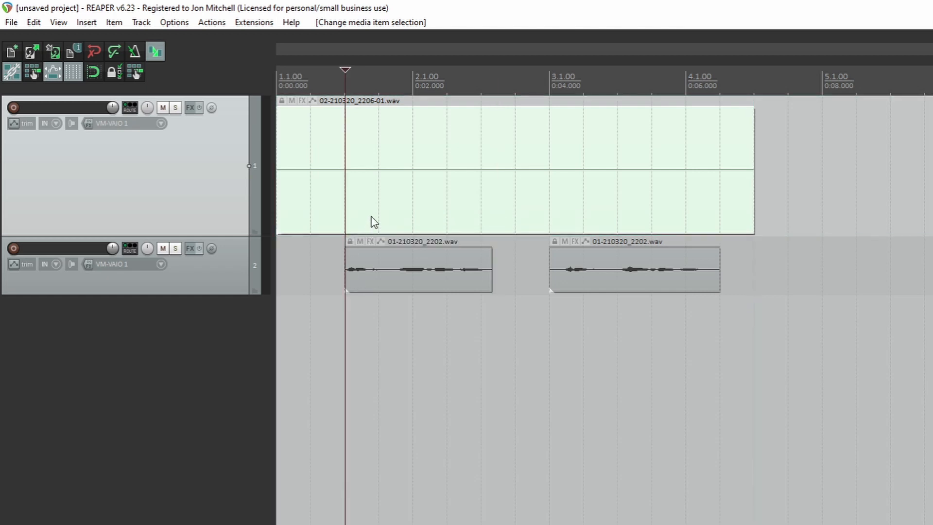
{"action": "key", "text": "s"}
{"action": "left_click", "coordinate": [497, 222]}
{"action": "key", "text": "s"}
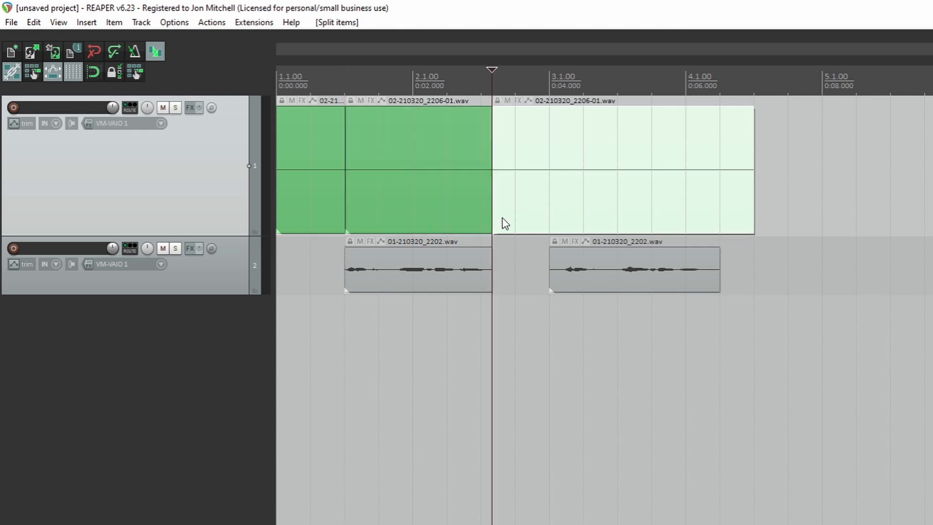
{"action": "left_click", "coordinate": [553, 216]}
{"action": "key", "text": "s"}
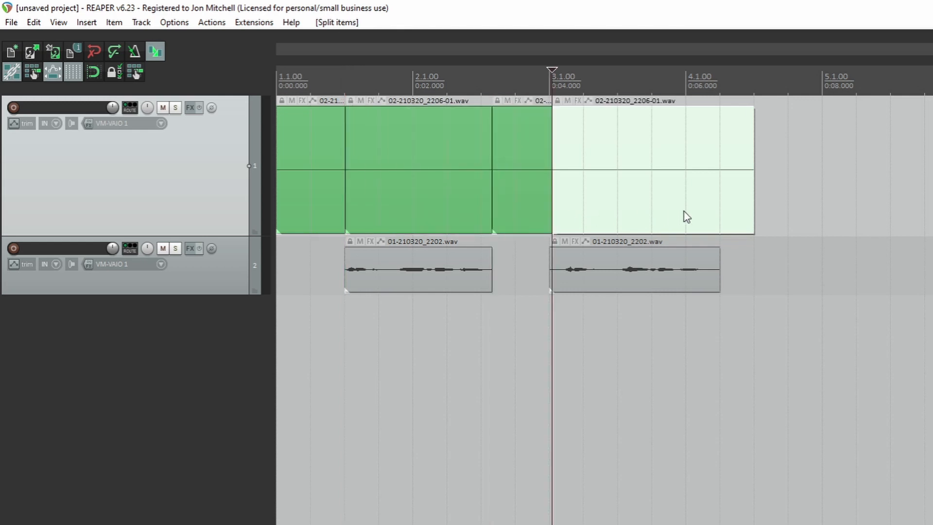
{"action": "left_click", "coordinate": [723, 214]}
{"action": "key", "text": "s"}
Move the first, middle and last green pieces from track 1 into the gaps around the clips on track 2
{"action": "left_click_drag", "start_coordinate": [324, 225], "coordinate": [302, 259]}
{"action": "left_click_drag", "start_coordinate": [529, 226], "coordinate": [541, 243]}
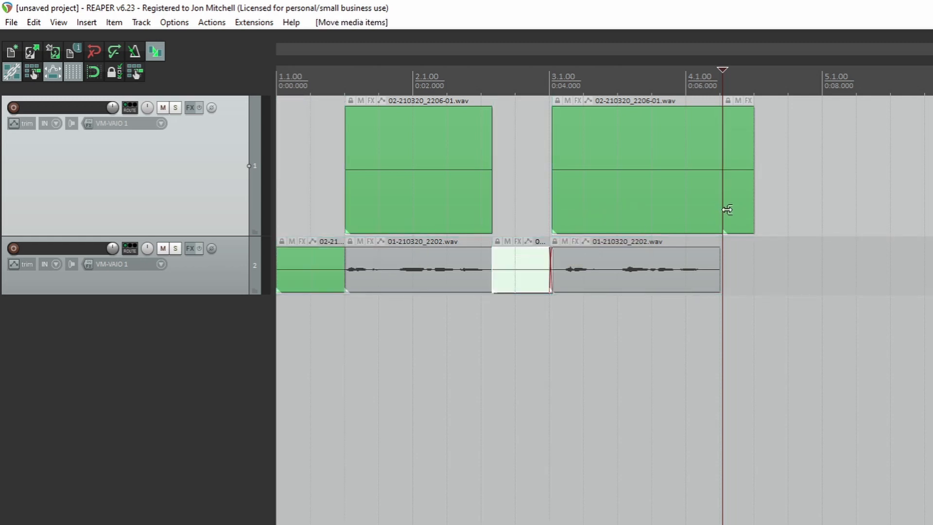
{"action": "left_click_drag", "start_coordinate": [724, 208], "coordinate": [744, 262]}
Extend the edges of the green filler pieces on track 2 slightly over the neighbouring clips to create short crossfades
{"action": "left_click", "coordinate": [334, 282]}
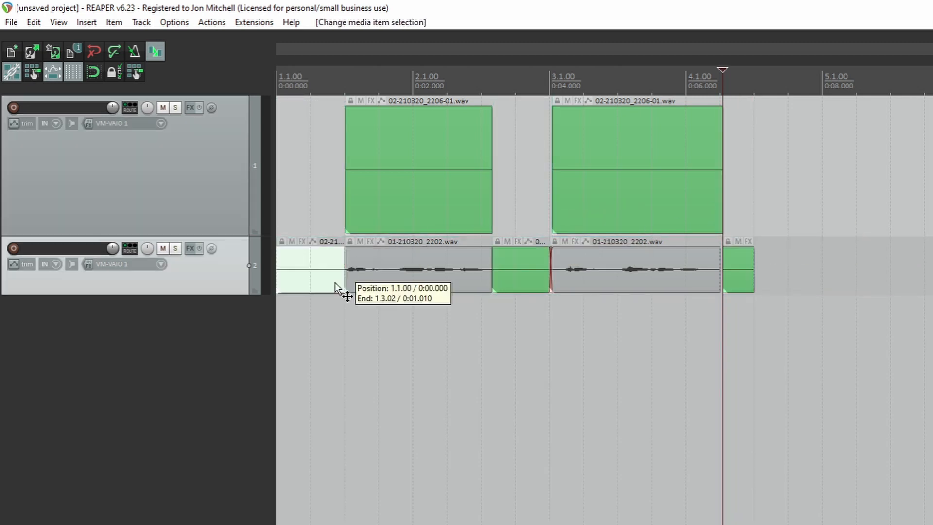
{"action": "left_click_drag", "start_coordinate": [344, 281], "coordinate": [349, 279]}
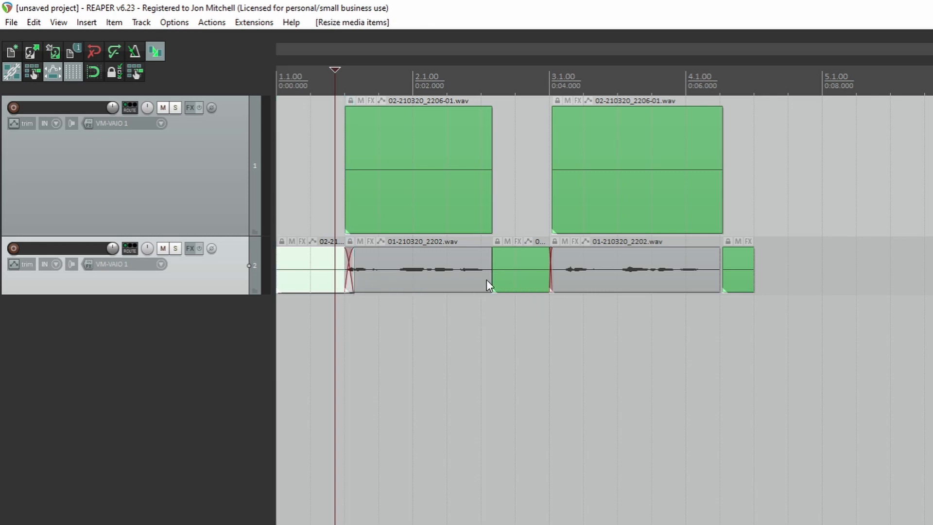
{"action": "left_click_drag", "start_coordinate": [492, 280], "coordinate": [489, 280]}
{"action": "left_click", "coordinate": [546, 274]}
{"action": "left_click_drag", "start_coordinate": [547, 274], "coordinate": [549, 273]}
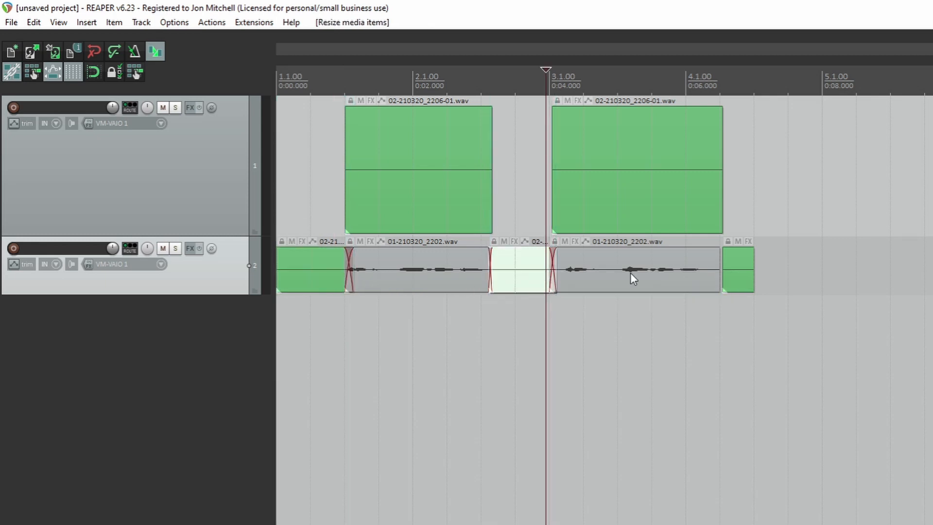
{"action": "left_click", "coordinate": [728, 274]}
{"action": "left_click_drag", "start_coordinate": [724, 276], "coordinate": [717, 275]}
{"action": "left_click", "coordinate": [383, 347]}
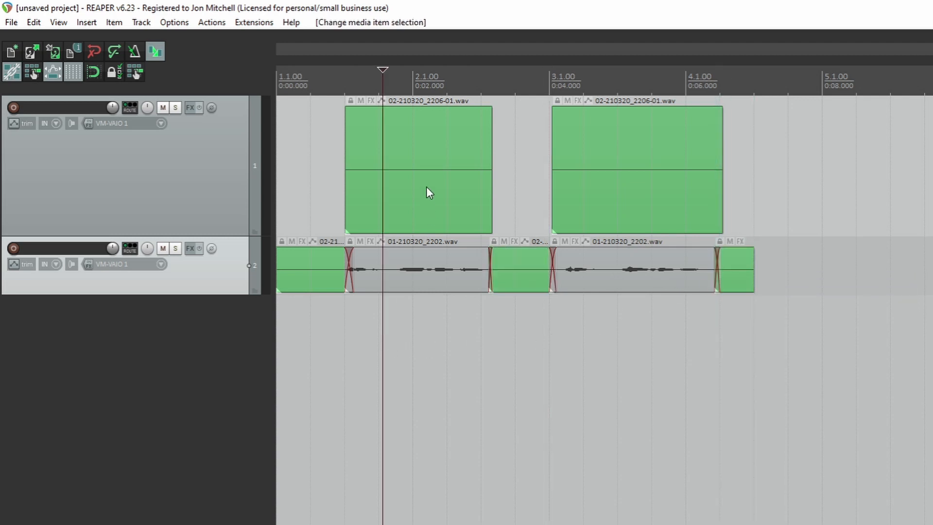
Delete the two remaining 02-210320_2206-01.wav pieces from track 1
{"action": "left_click", "coordinate": [426, 186]}
{"action": "key", "text": "Delete"}
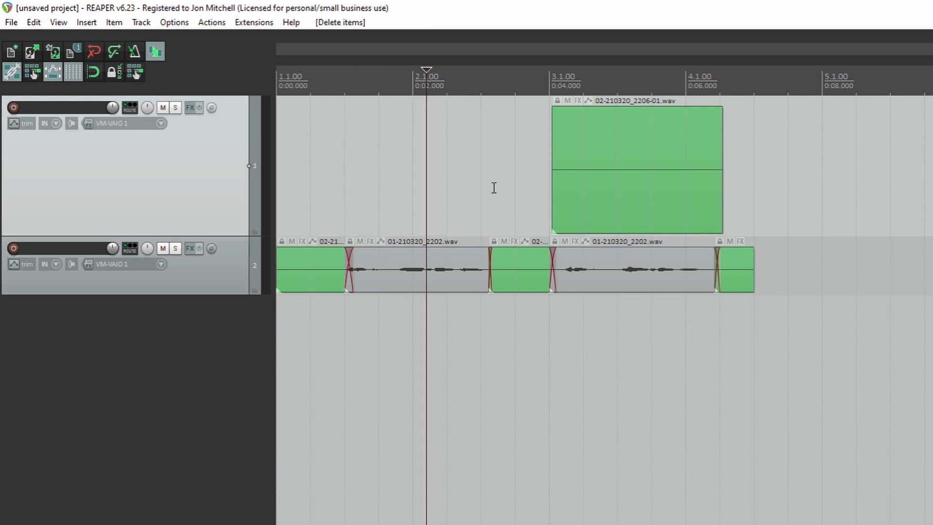
{"action": "left_click", "coordinate": [614, 192]}
{"action": "key", "text": "Delete"}
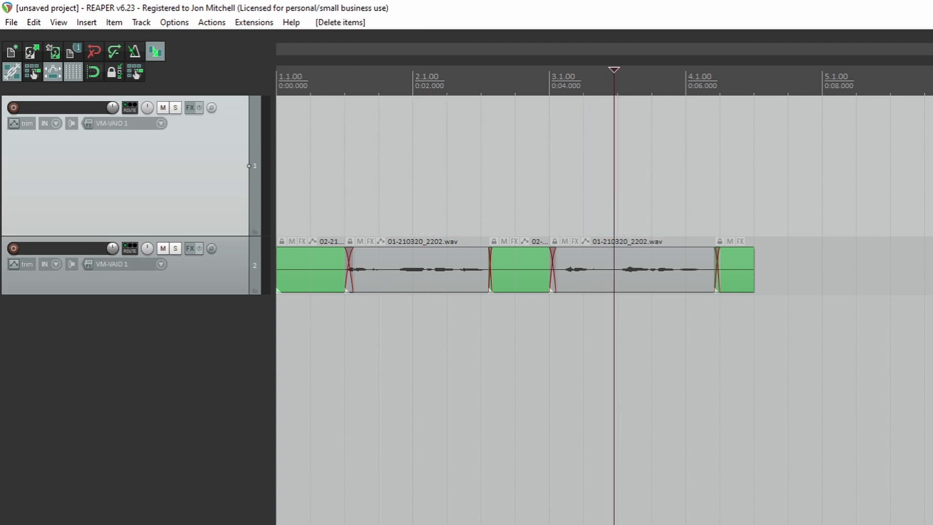
Play the edited track 2 from the project start to check the filled gaps
{"action": "key", "text": "Home"}
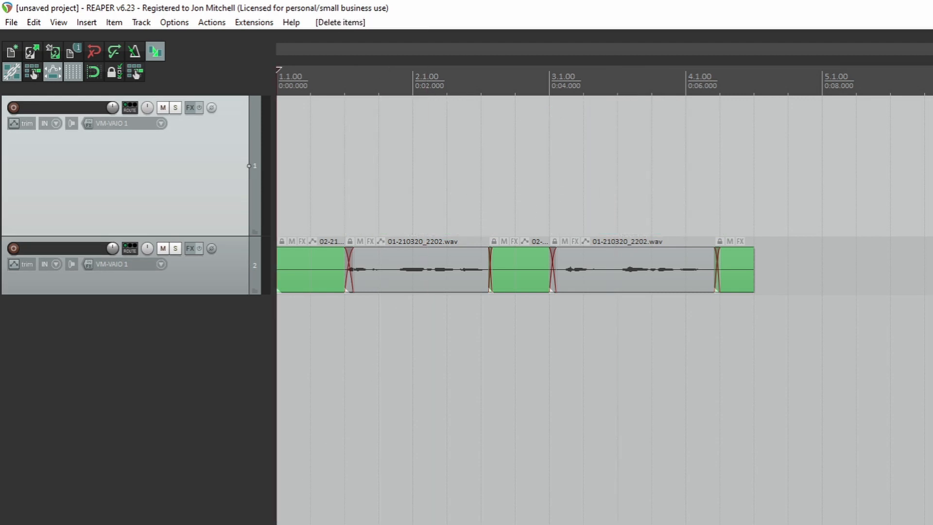
{"action": "key", "text": "space"}
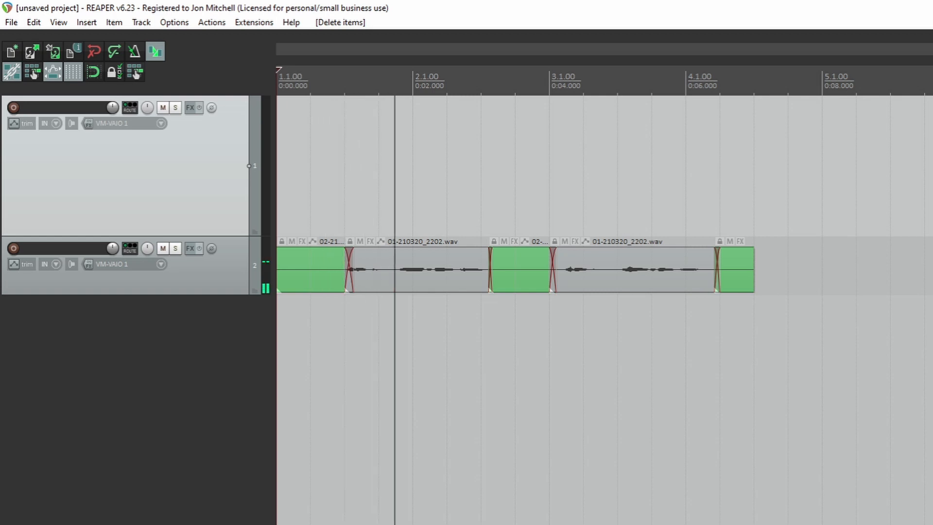